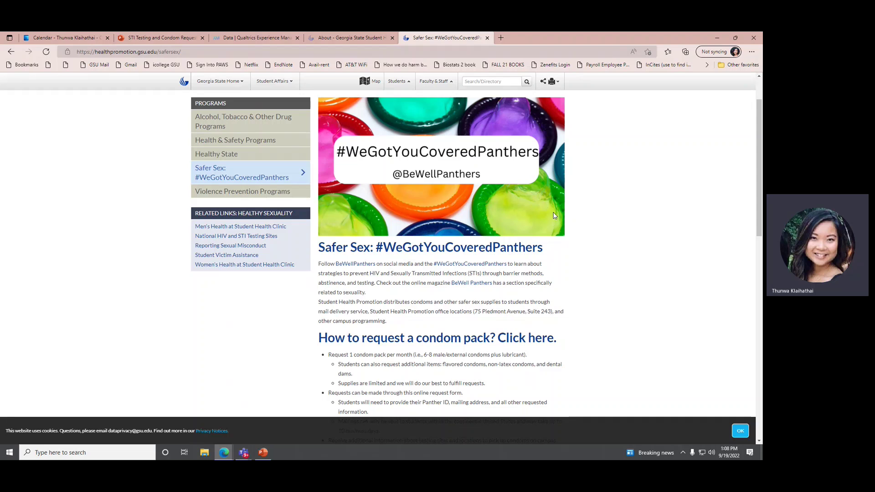
scroll(532, 273, "down", 3)
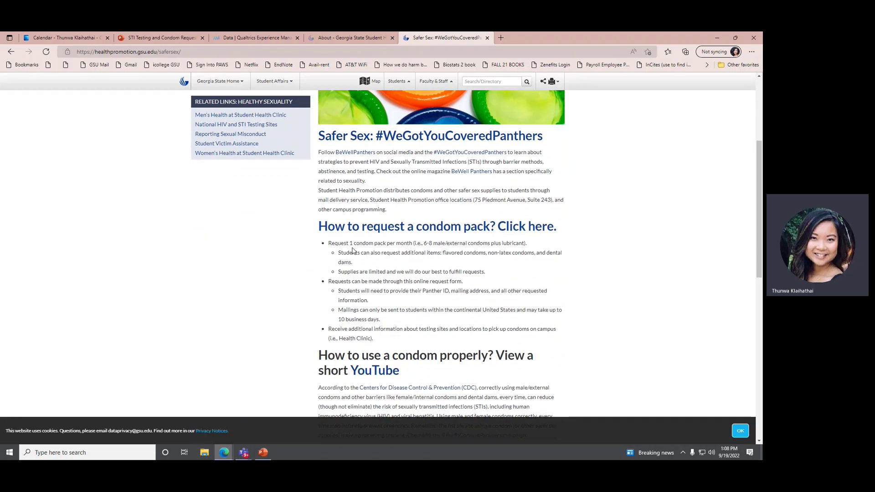
scroll(476, 269, "down", 3)
scroll(501, 304, "down", 1)
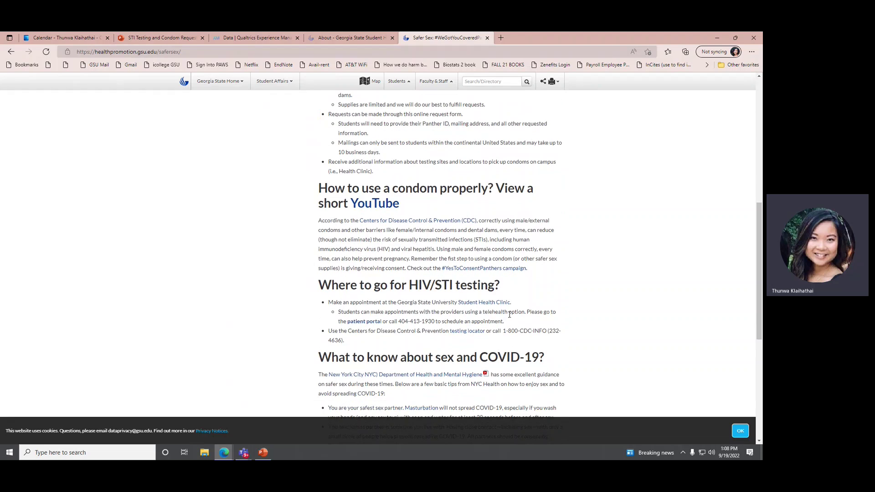
scroll(510, 326, "down", 1)
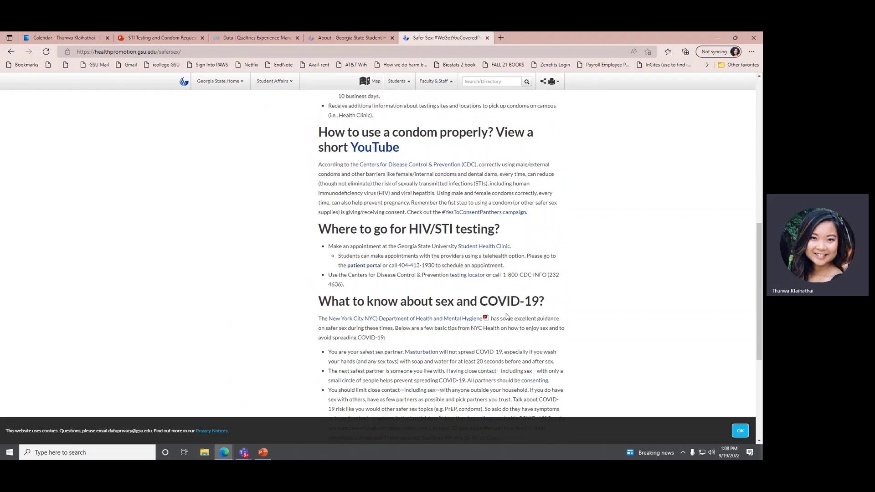
scroll(506, 294, "down", 2)
scroll(502, 289, "up", 5)
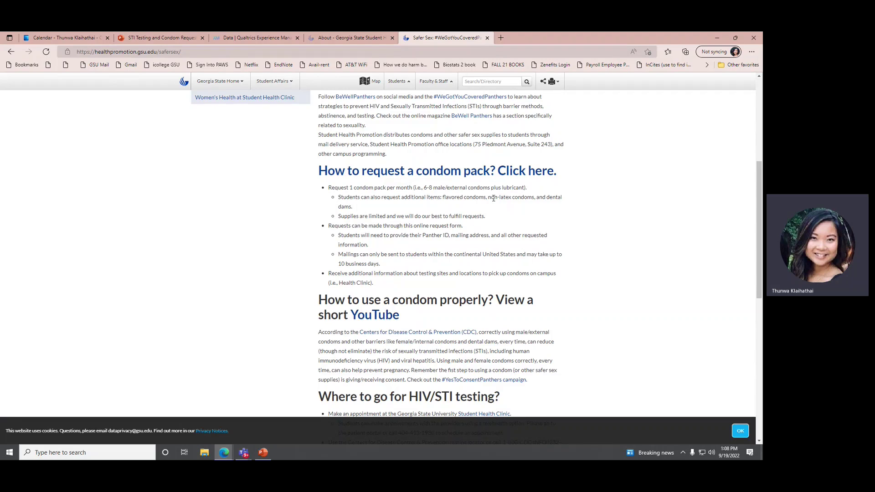
- Open the Georgia State condom request form from the 'Click here.' link and review its first page
left_click(493, 175)
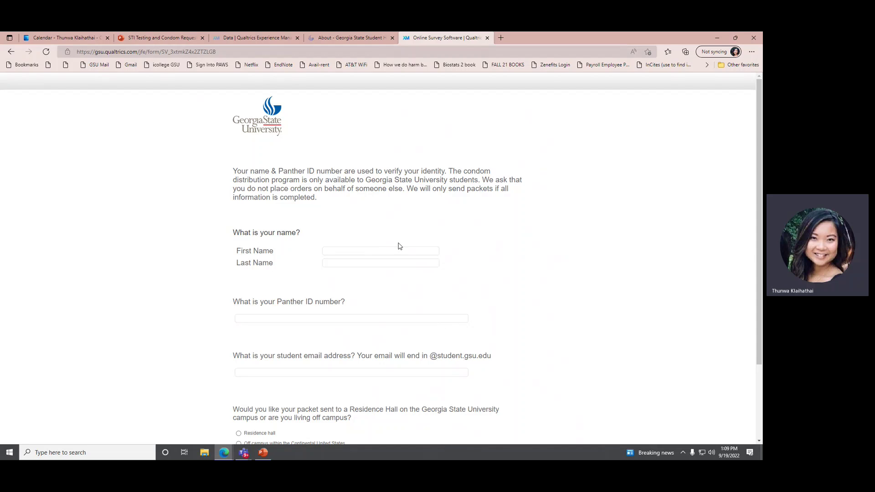
scroll(411, 315, "down", 2)
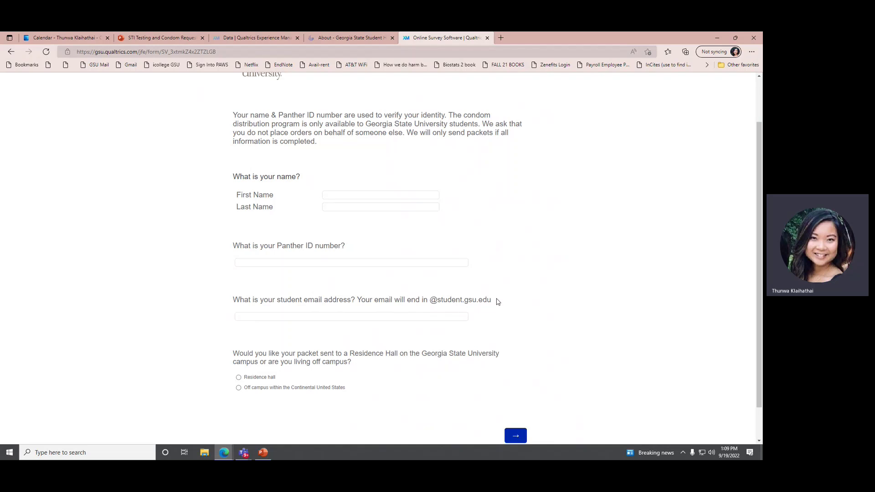
scroll(482, 287, "down", 1)
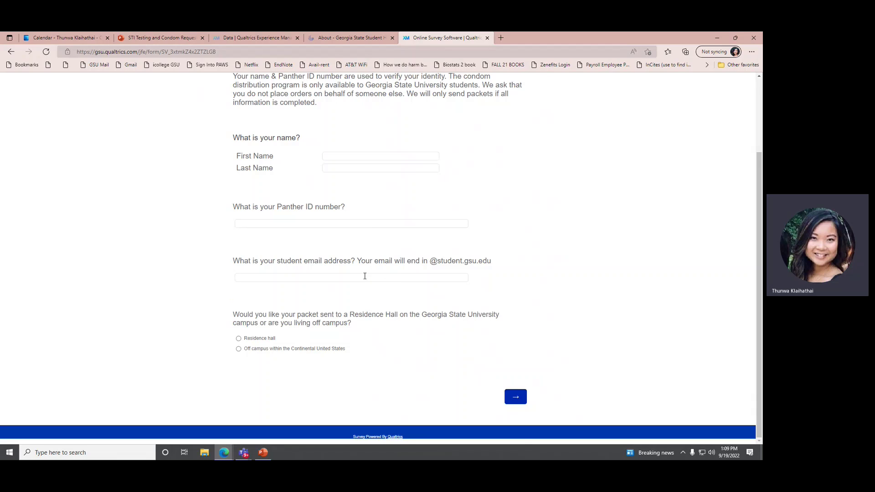
- Enter the test student's first and last name and Panther ID
left_click(363, 157)
type("T")
key("Caps_Lock")
type("hunwa")
key("Tab")
key("Caps_Lock")
type("T")
key("Caps_Lock")
type("esting")
key("Tab")
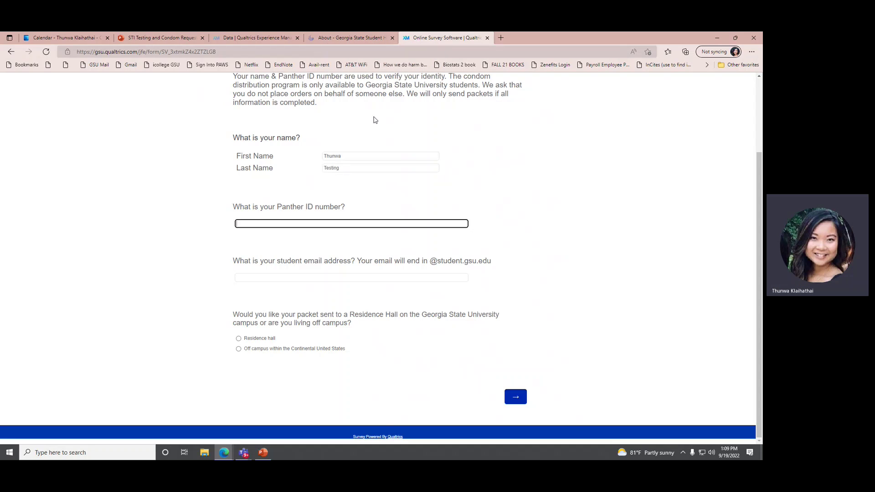
type("123456789")
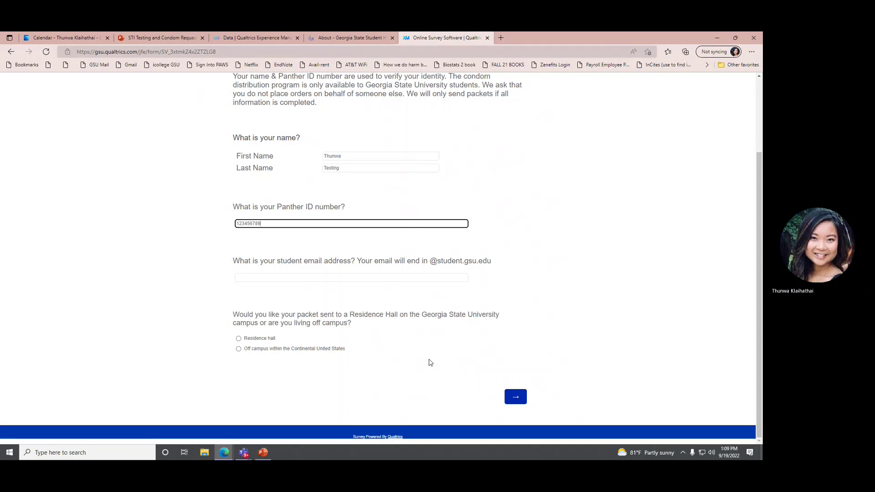
- Fill in the student email address and choose delivery to a residence hall
left_click(428, 278)
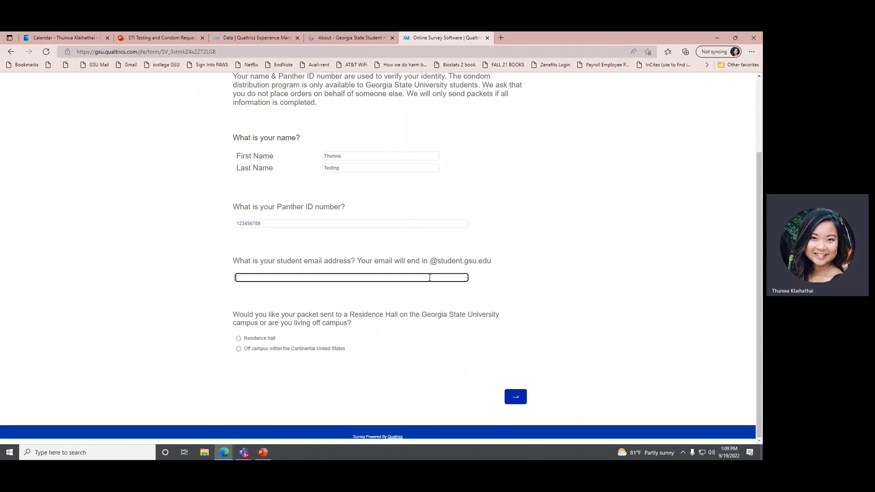
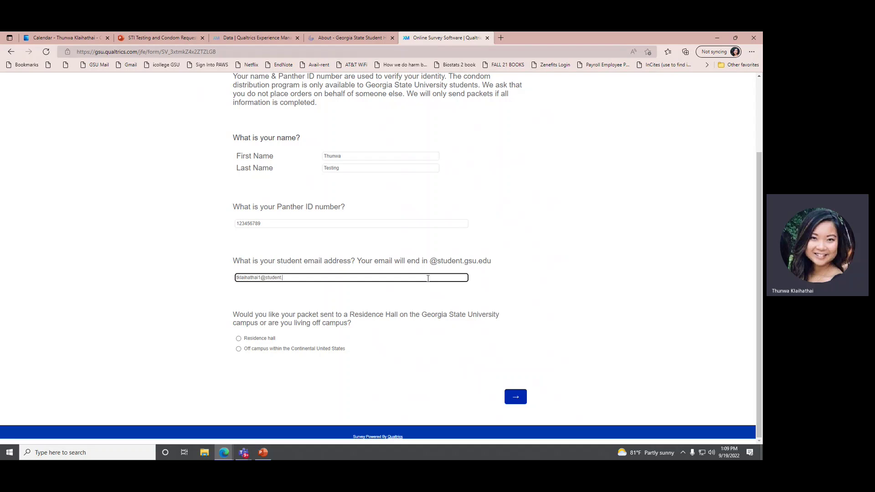
left_click(238, 339)
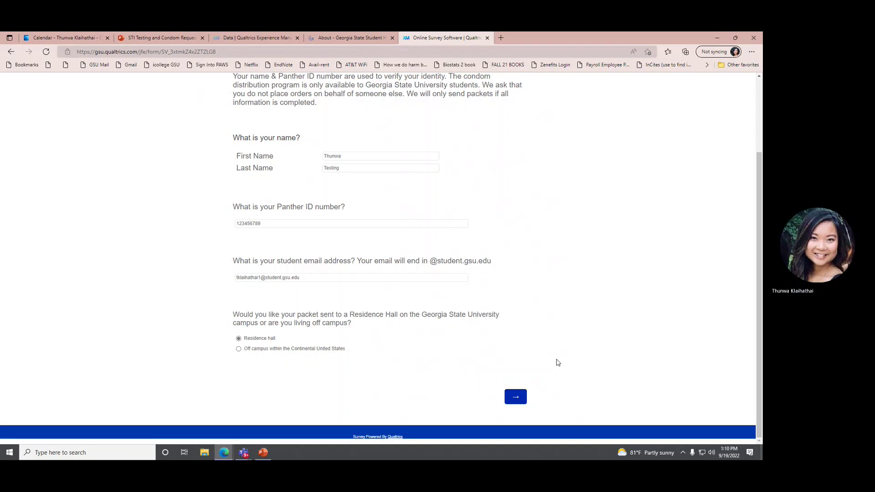
- Choose University Lofts as the residence hall
left_click(516, 397)
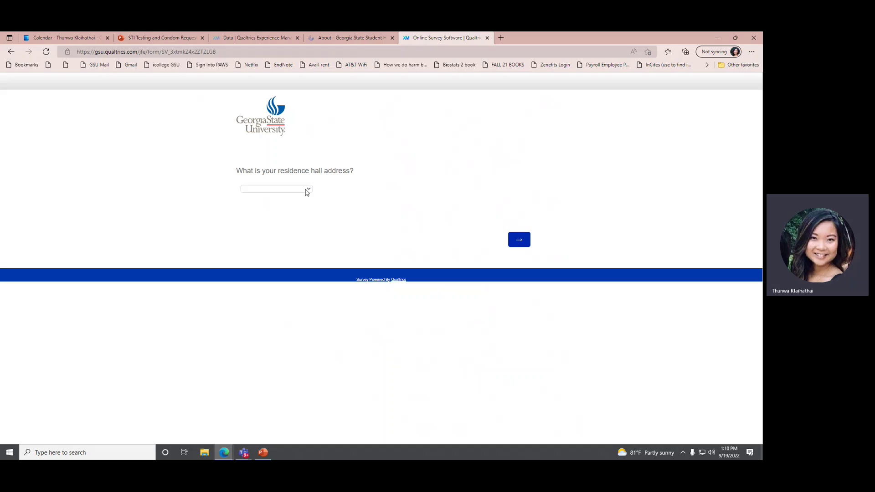
left_click(306, 190)
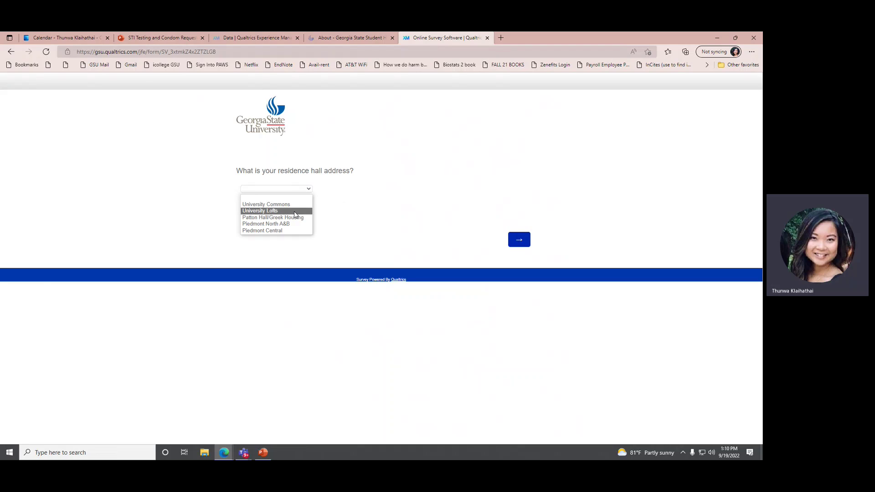
left_click(294, 211)
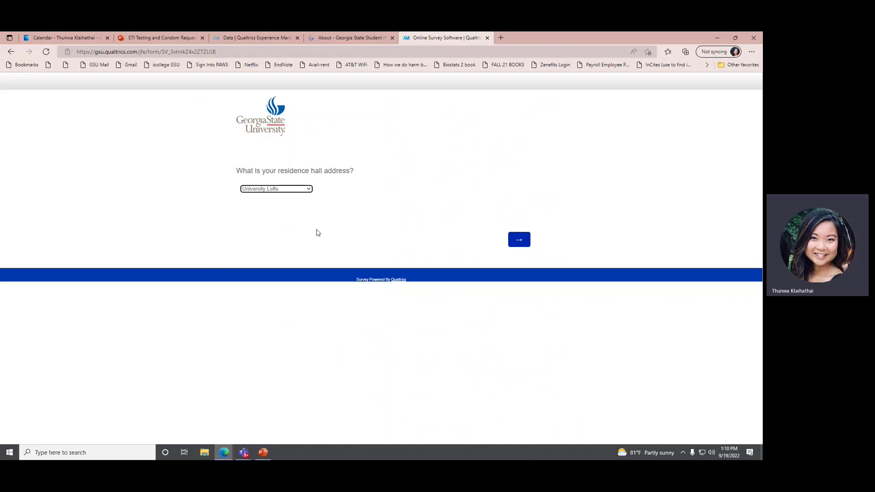
- Enter room number 123 and pick Atlanta as the primary campus
left_click(519, 239)
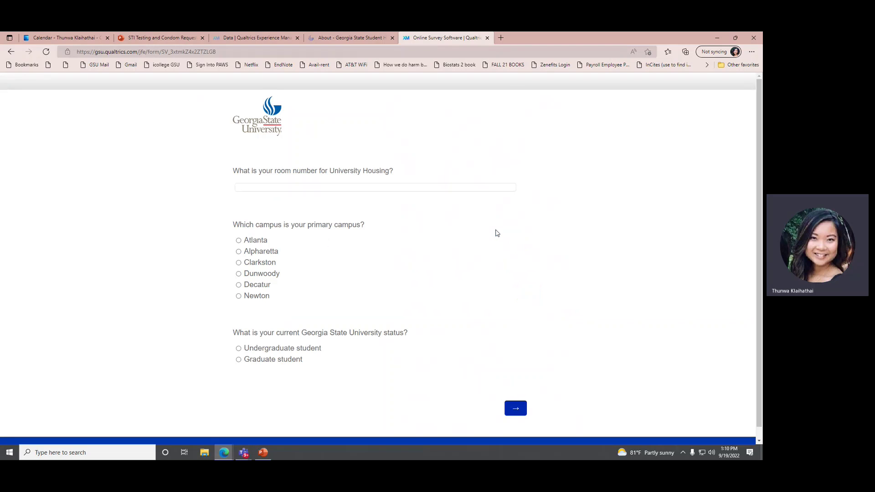
left_click(419, 187)
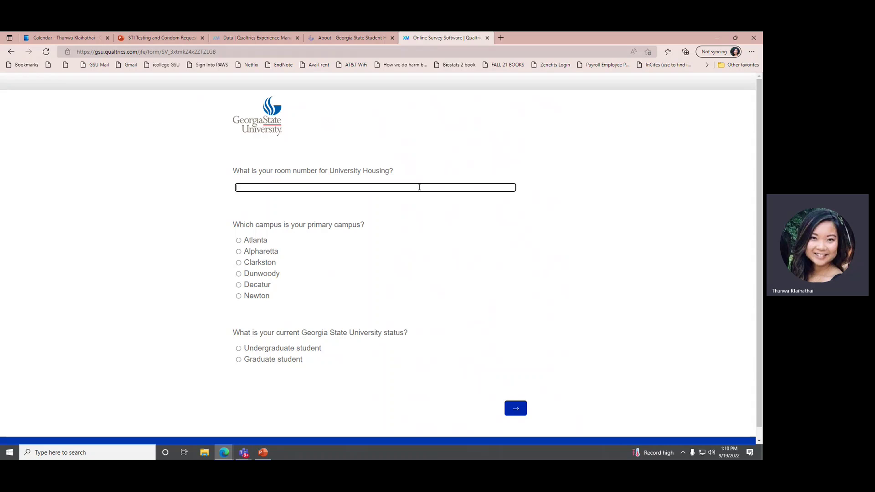
type("123")
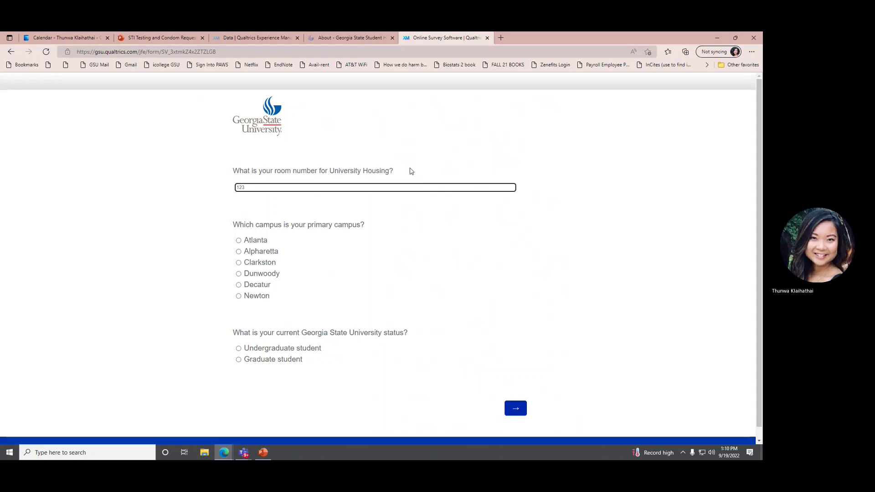
scroll(429, 201, "down", 1)
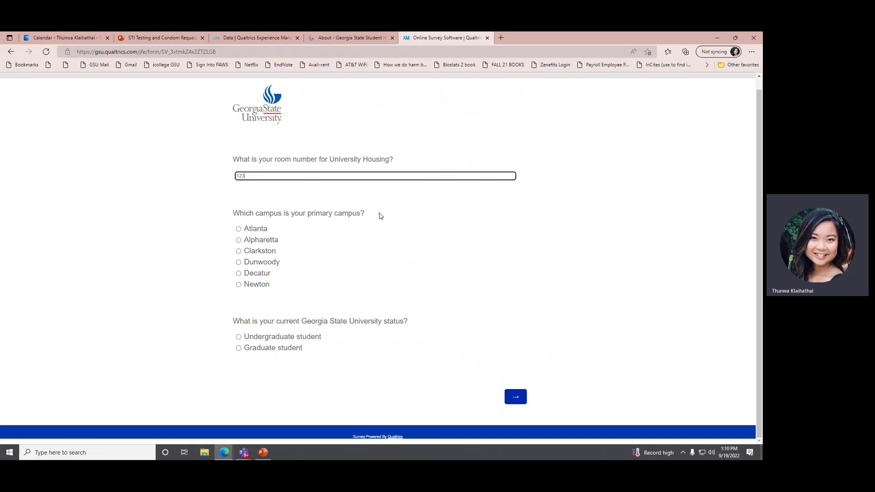
left_click(265, 228)
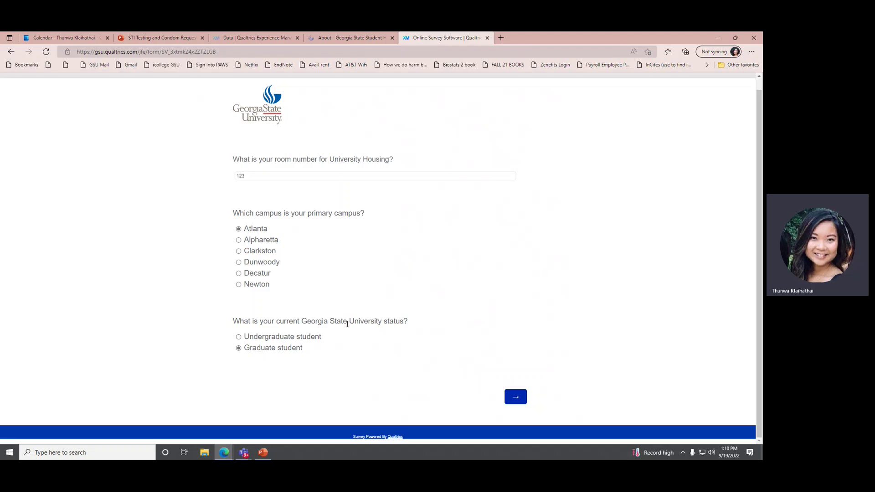
- Choose 'Yes please send the basic condom pack & some additional items' and continue
left_click(522, 394)
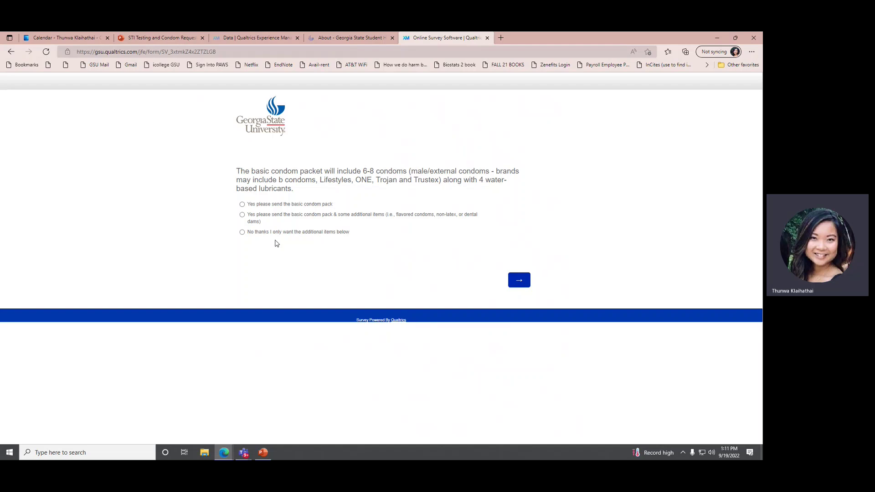
left_click(377, 218)
left_click(520, 280)
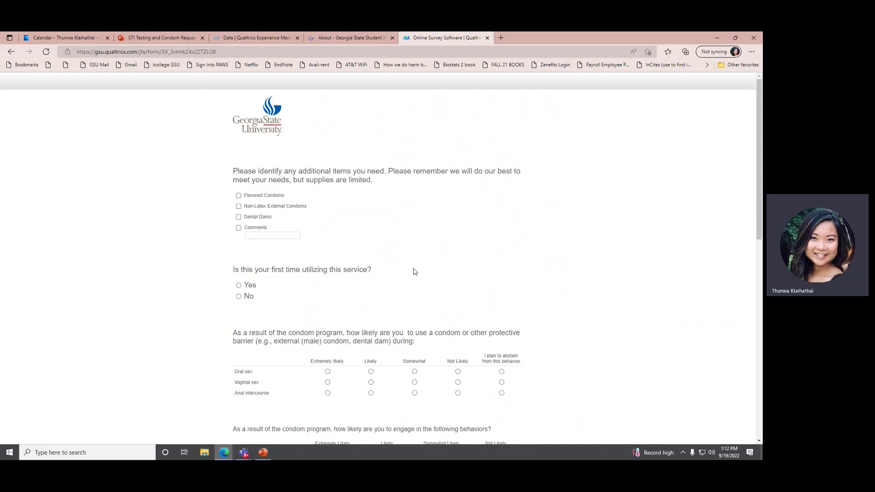
- Request Flavored Condoms, Non-Latex External Condoms and Dental Dams
left_click(244, 198)
left_click(246, 208)
left_click(245, 220)
- Rate condom use for oral, vaginal and anal sex as Extremely likely
scroll(185, 229, "down", 1)
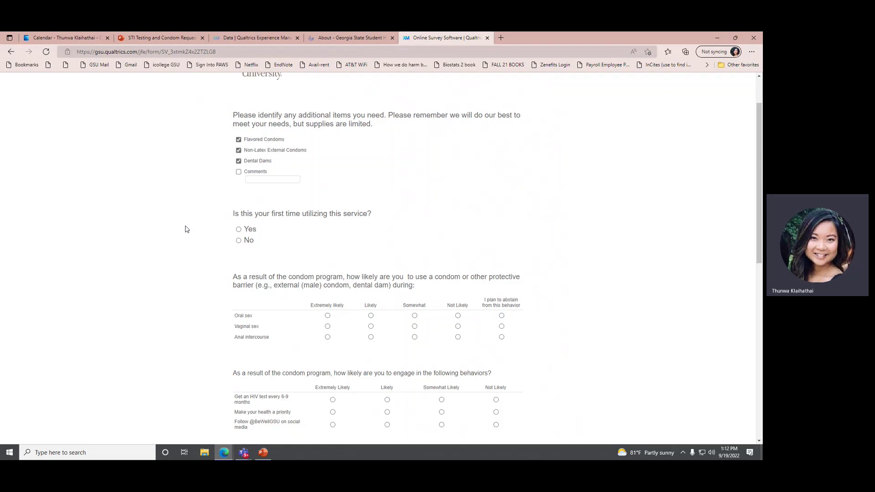
scroll(280, 204, "down", 1)
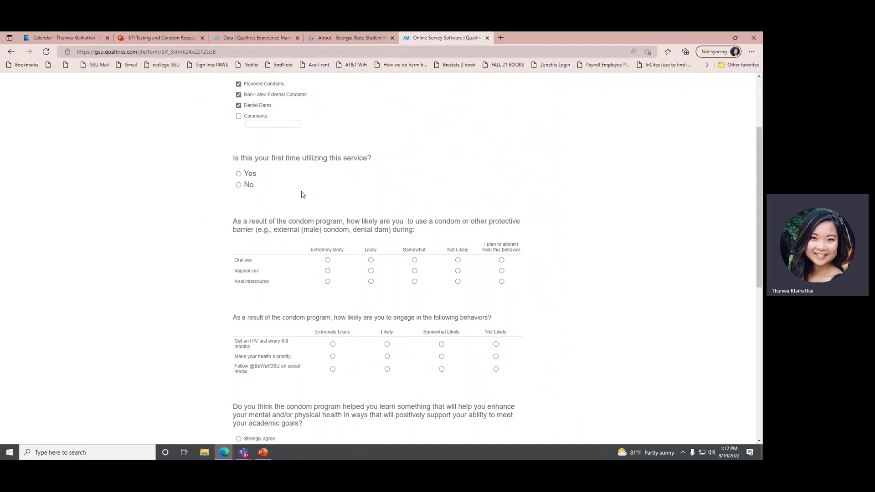
scroll(348, 203, "down", 1)
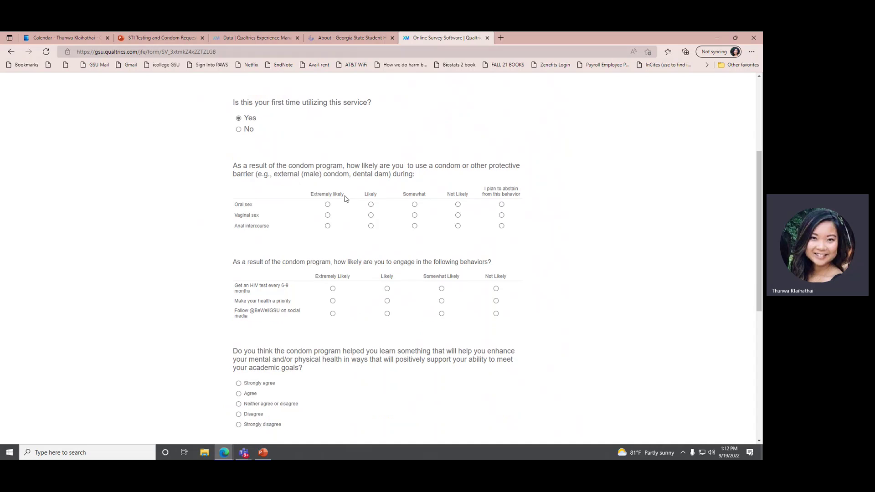
left_click(327, 204)
left_click(327, 215)
left_click(327, 225)
left_click(332, 288)
left_click(333, 300)
left_click(332, 313)
scroll(394, 270, "down", 2)
left_click(238, 271)
scroll(244, 273, "down", 2)
scroll(421, 208, "down", 2)
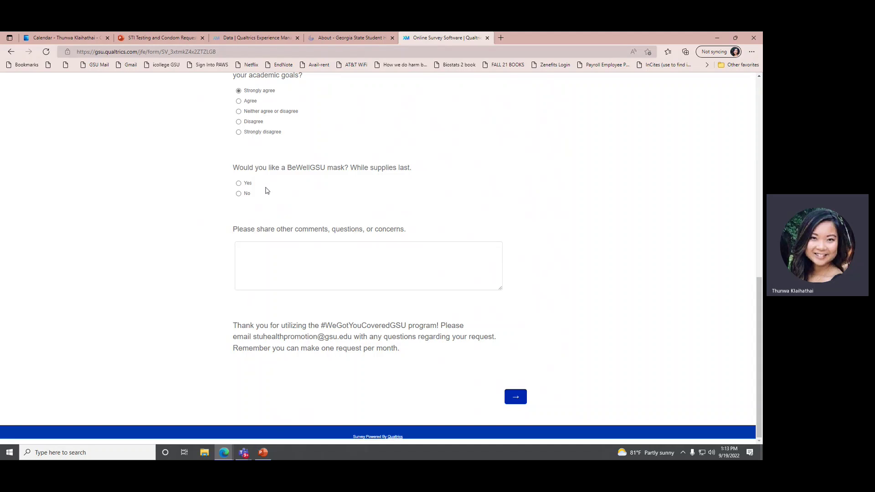
- Request a BeWellGSU mask and submit the completed form
left_click(239, 184)
left_click(299, 246)
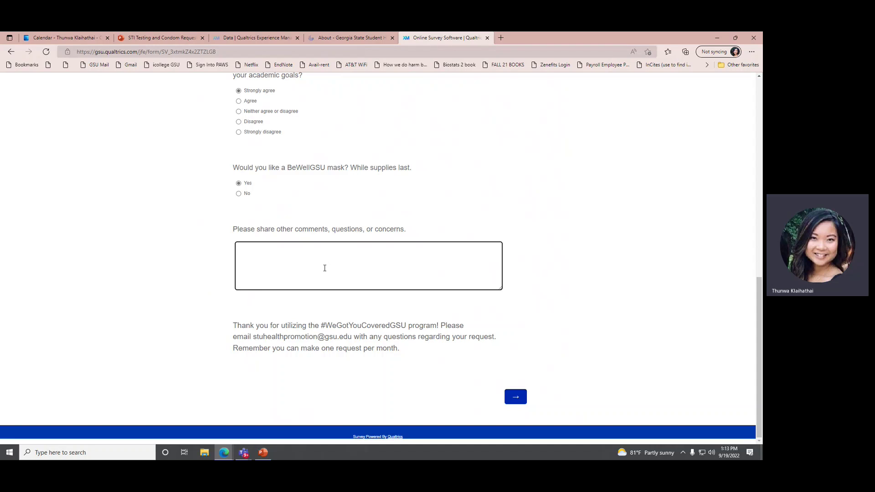
left_click(524, 399)
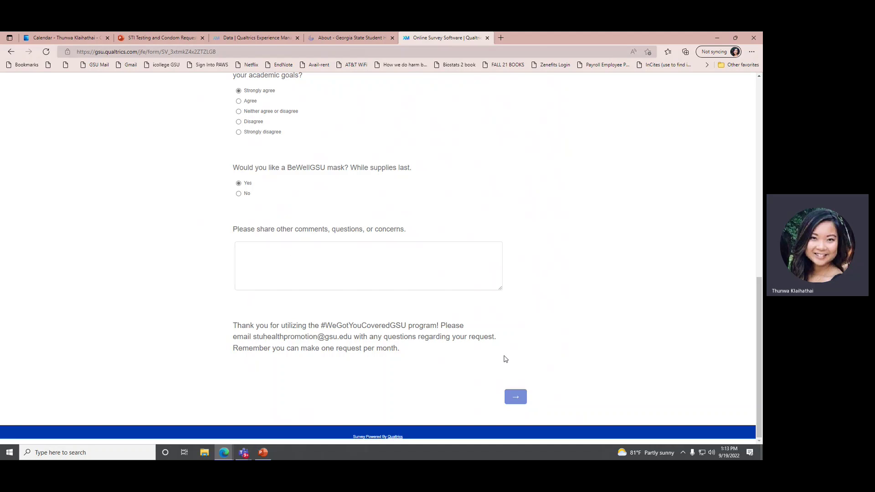